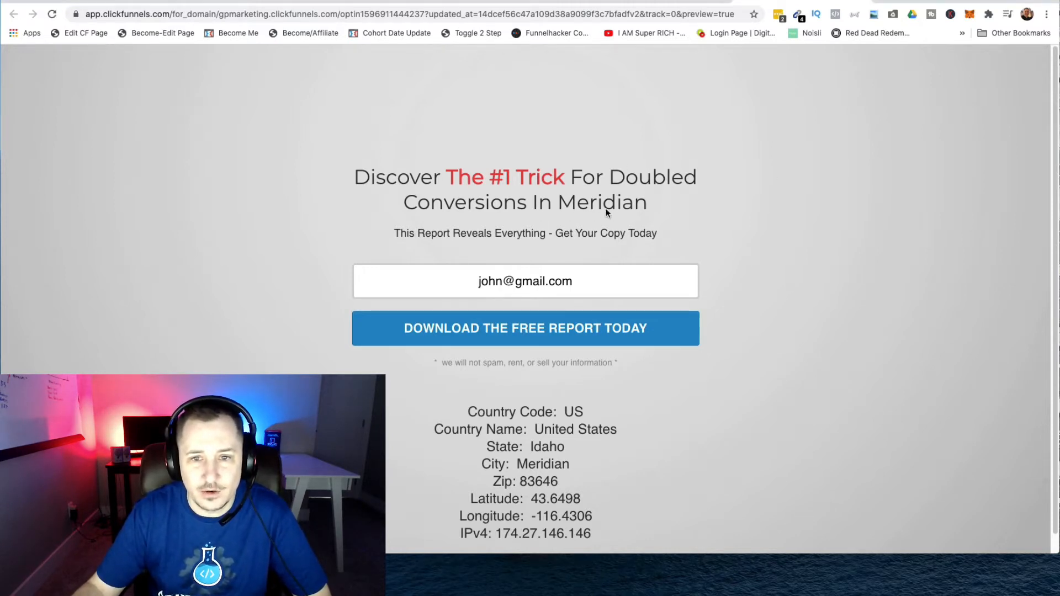
# Examine the opt-in page preview's headline city name and the visitor location data listed below the form
pyautogui.tripleClick(587, 203)
pyautogui.click(579, 205)
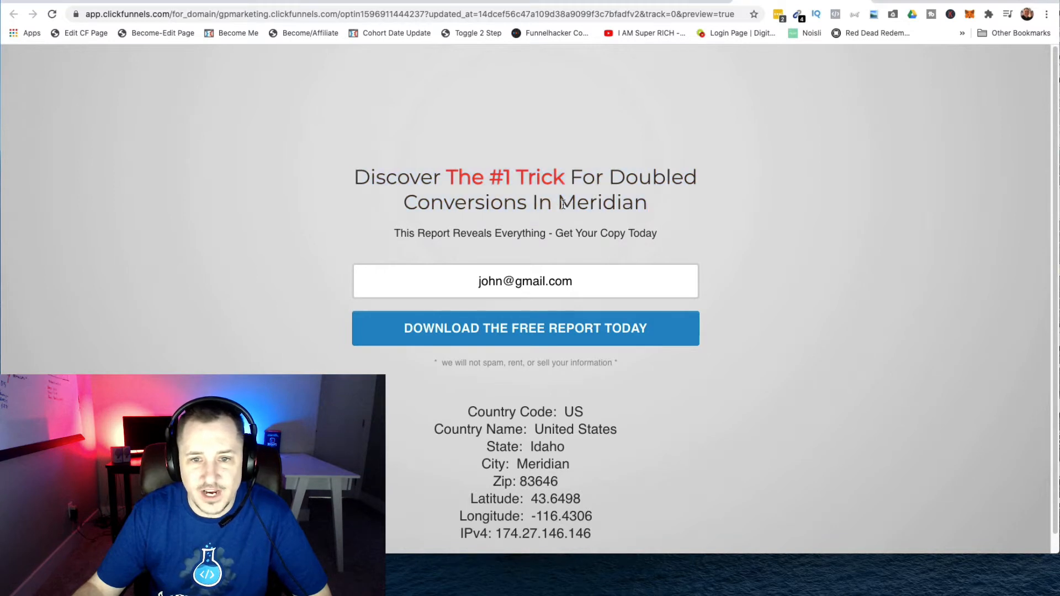
pyautogui.moveTo(558, 203); pyautogui.dragTo(679, 218)
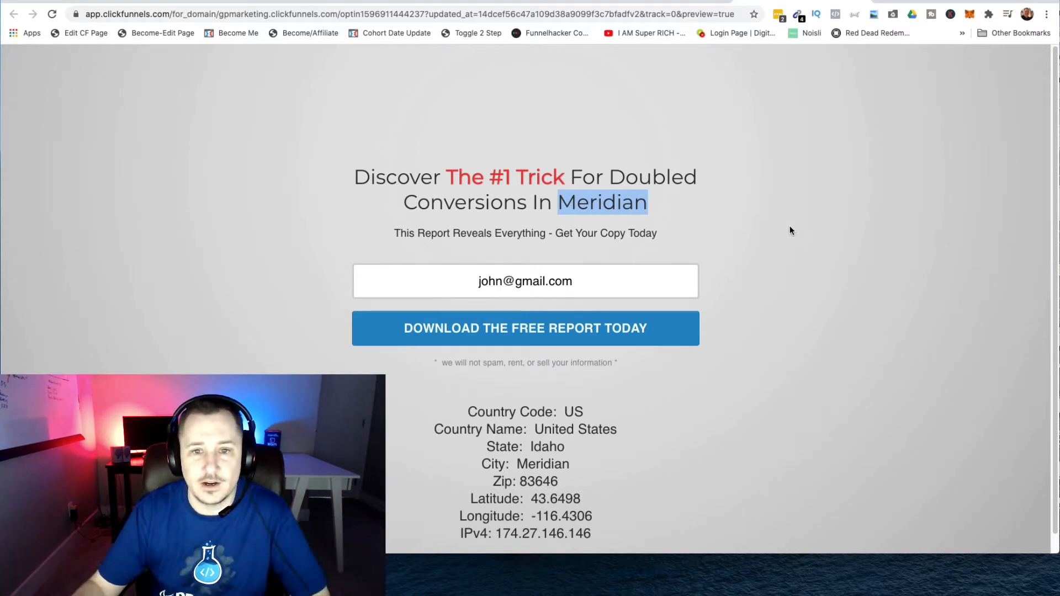
pyautogui.click(861, 296)
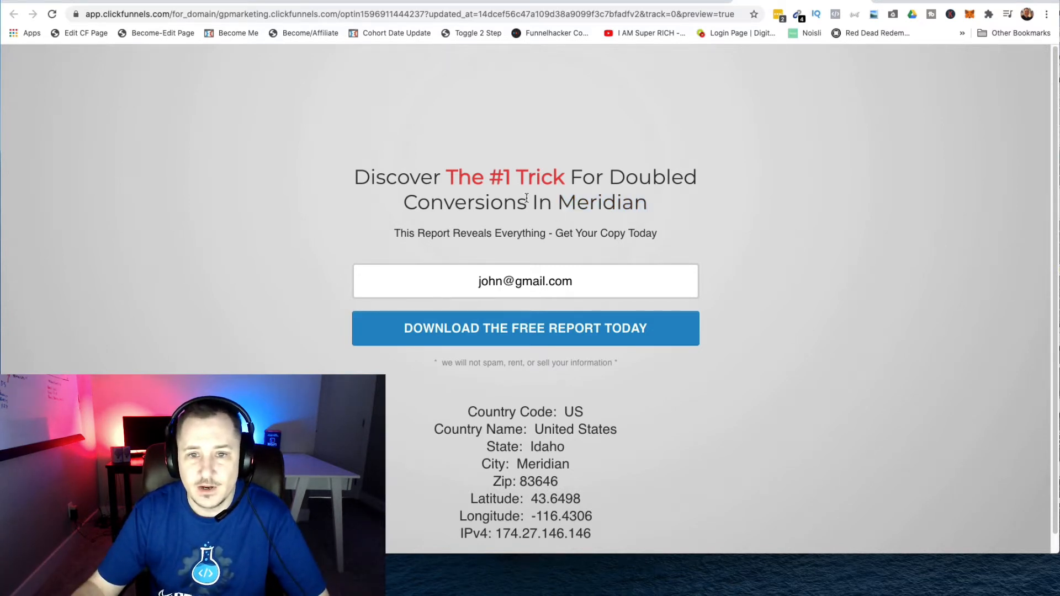
pyautogui.moveTo(558, 202); pyautogui.dragTo(779, 236)
pyautogui.click(883, 279)
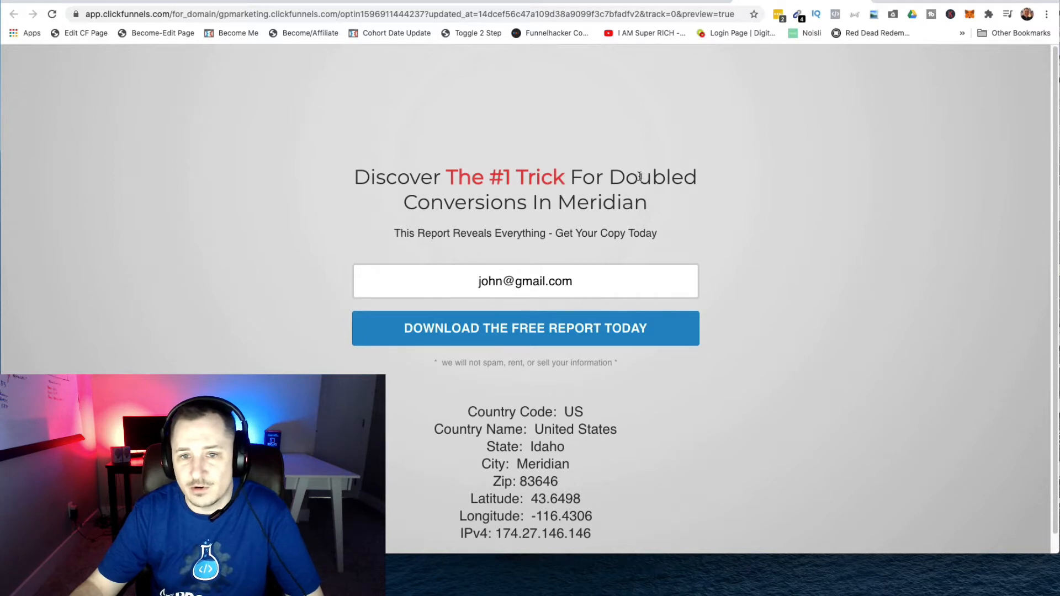
pyautogui.moveTo(469, 203); pyautogui.dragTo(647, 204)
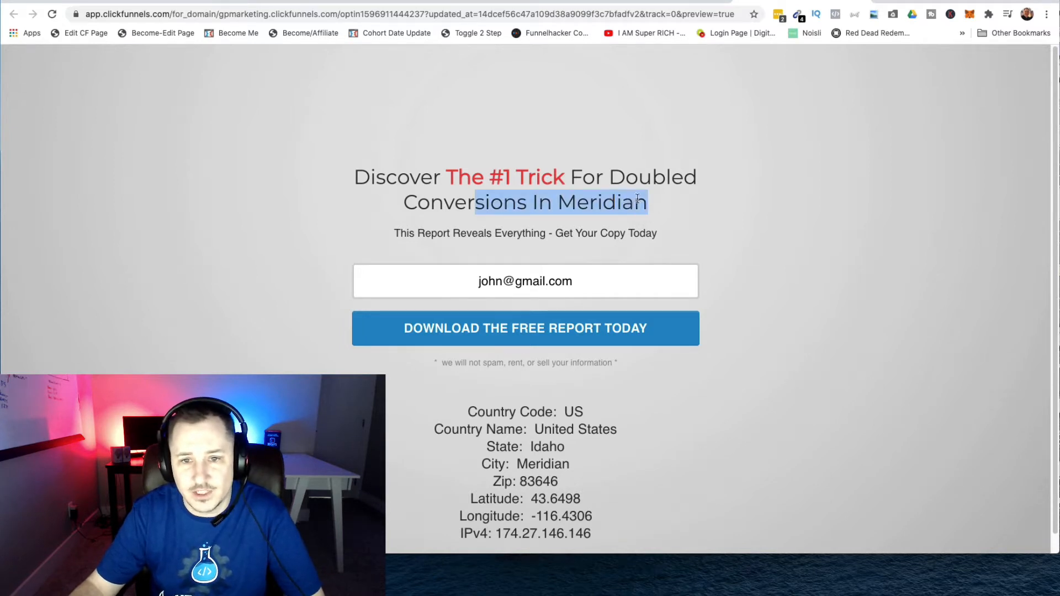
pyautogui.click(714, 228)
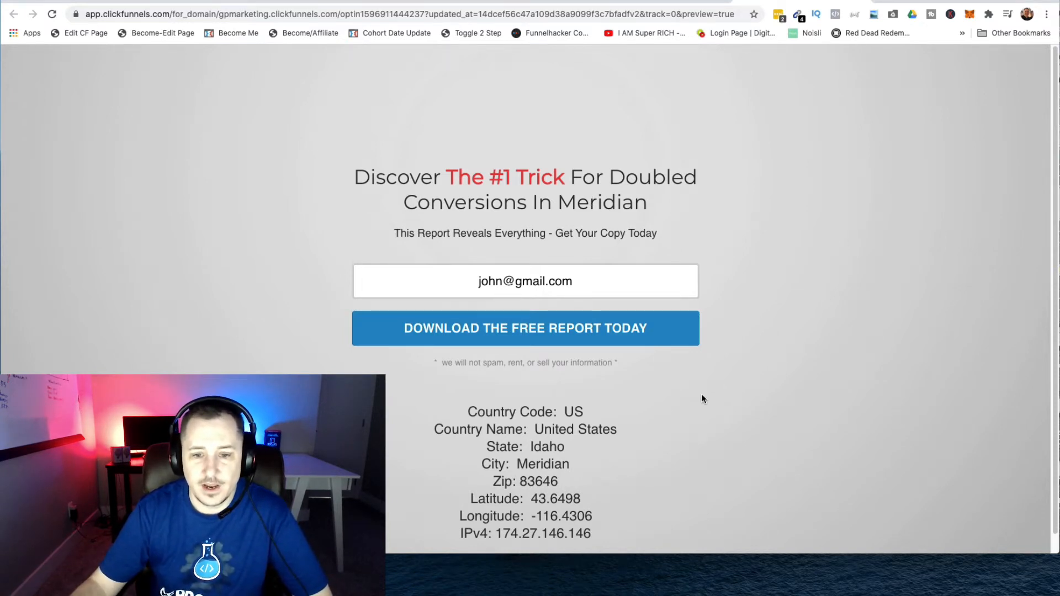
pyautogui.scroll(-1, 569, 421)
pyautogui.moveTo(469, 399); pyautogui.dragTo(617, 517)
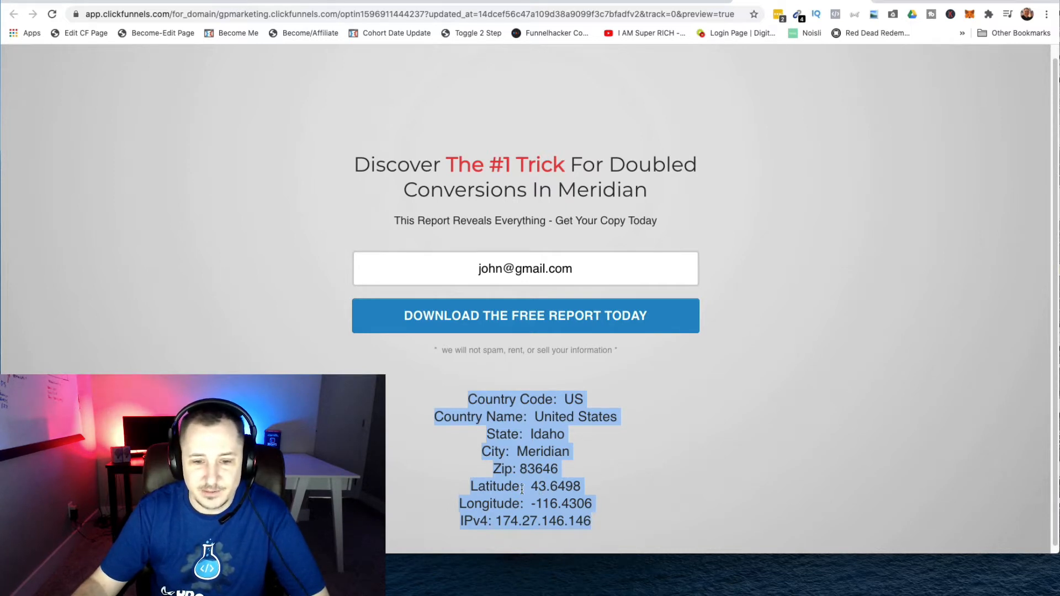
pyautogui.moveTo(469, 485); pyautogui.dragTo(754, 503)
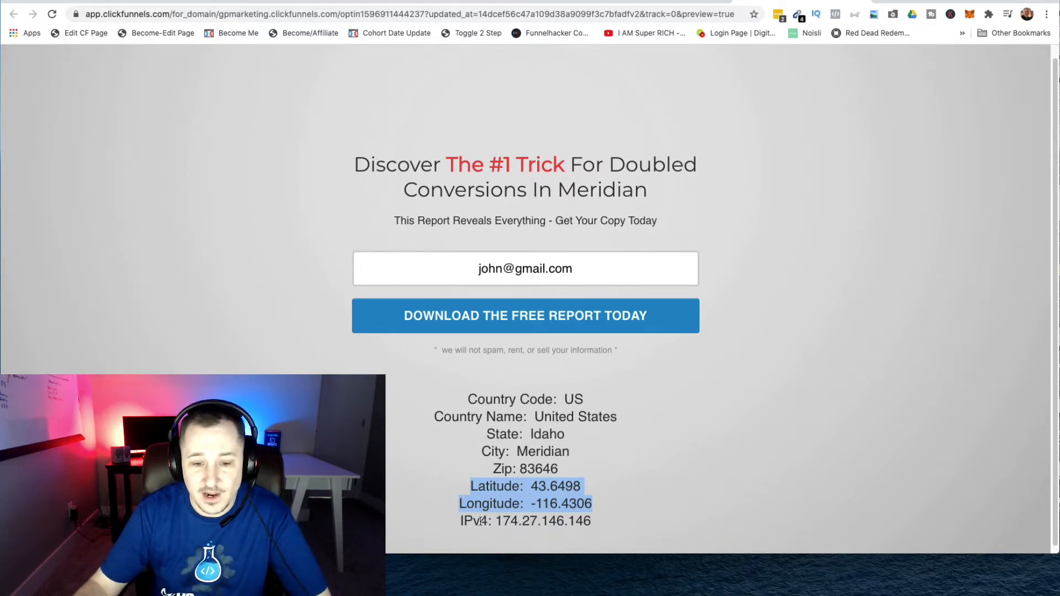
pyautogui.click(791, 450)
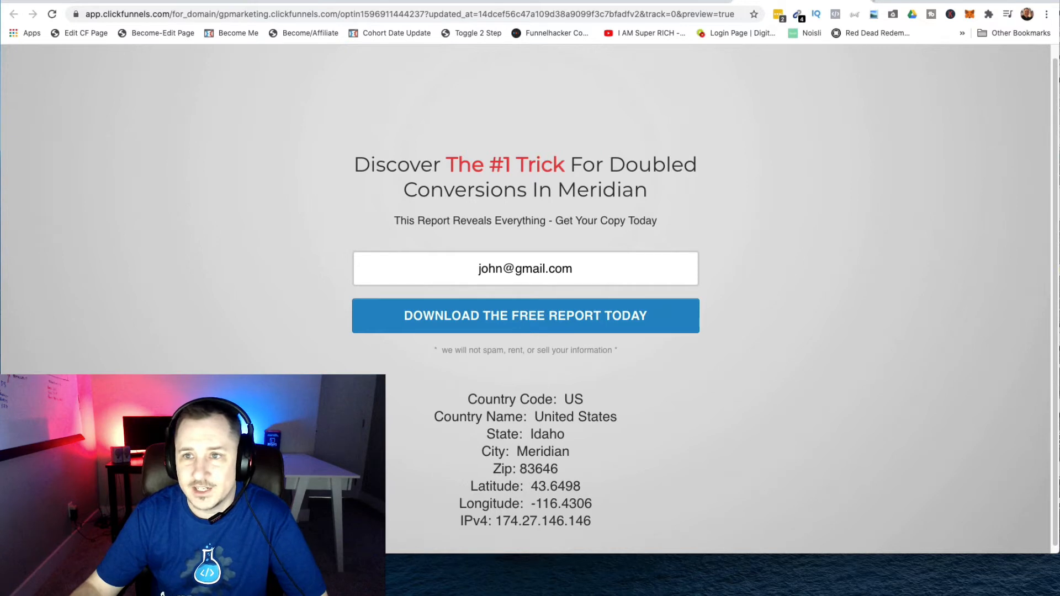
# Switch to CF Pro Tools, search the new add-on types for "location swap" and start creating a Location Swap add-on
pyautogui.click(863, 2)
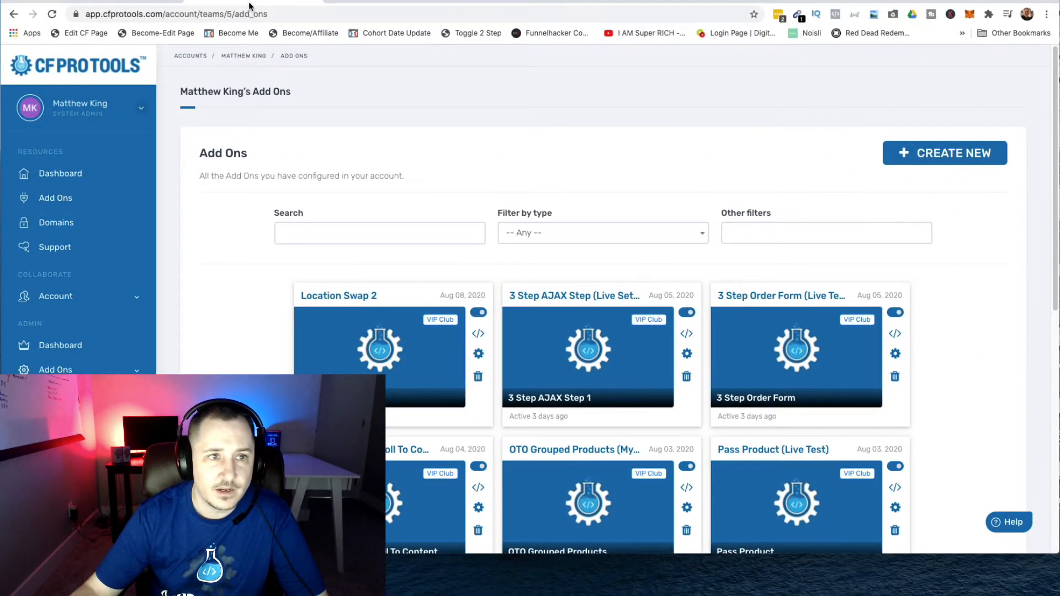
pyautogui.click(953, 158)
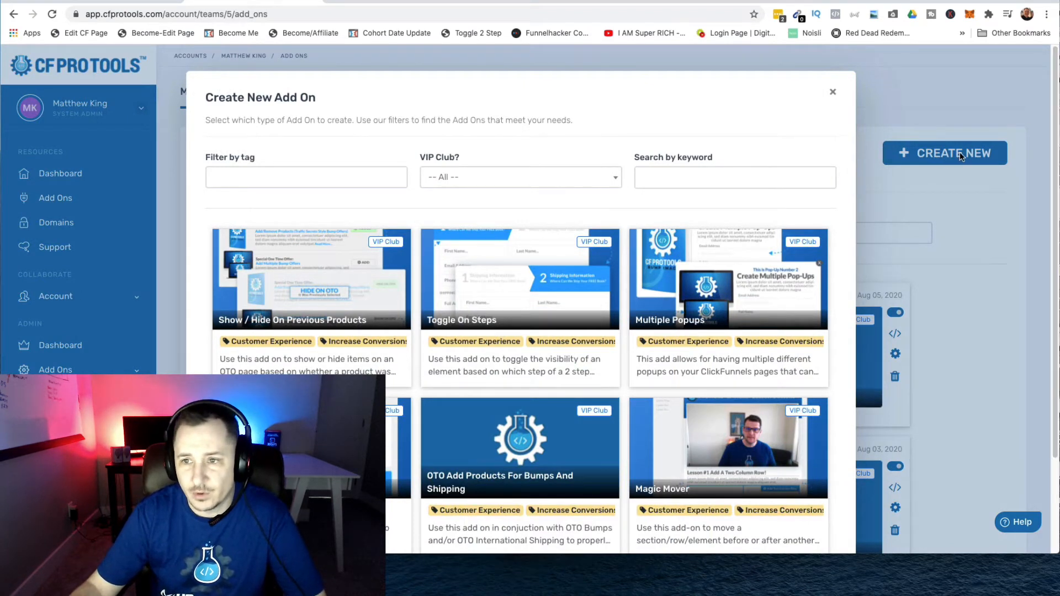
pyautogui.click(710, 173)
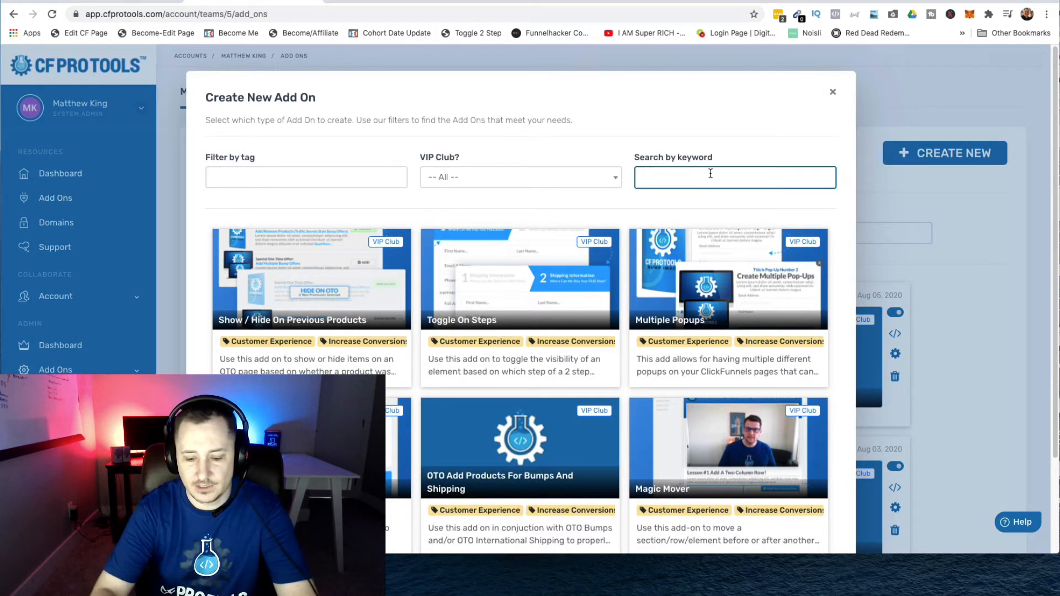
pyautogui.write('location swap')
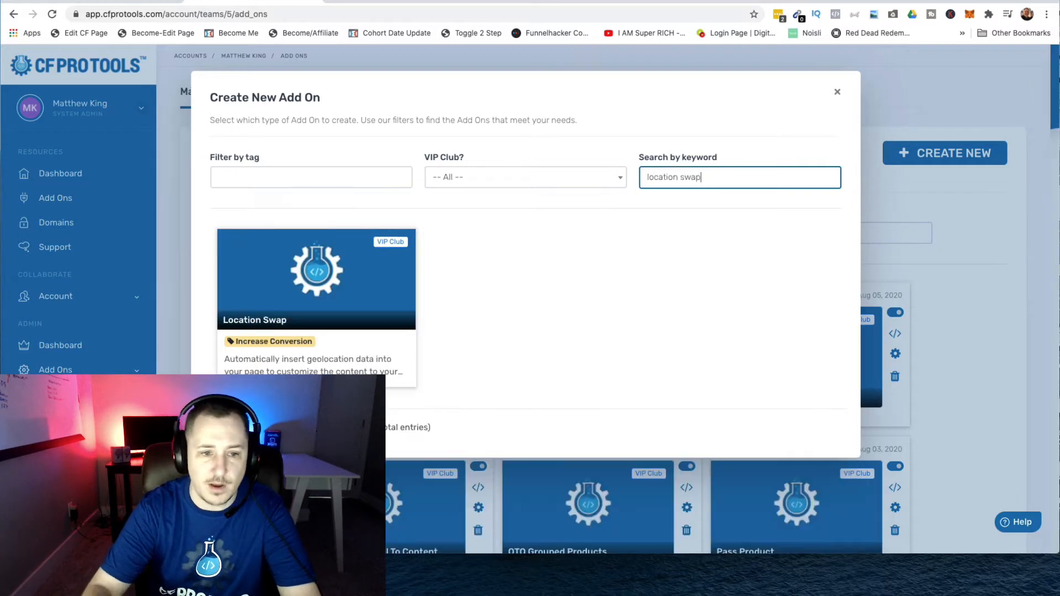
pyautogui.click(313, 291)
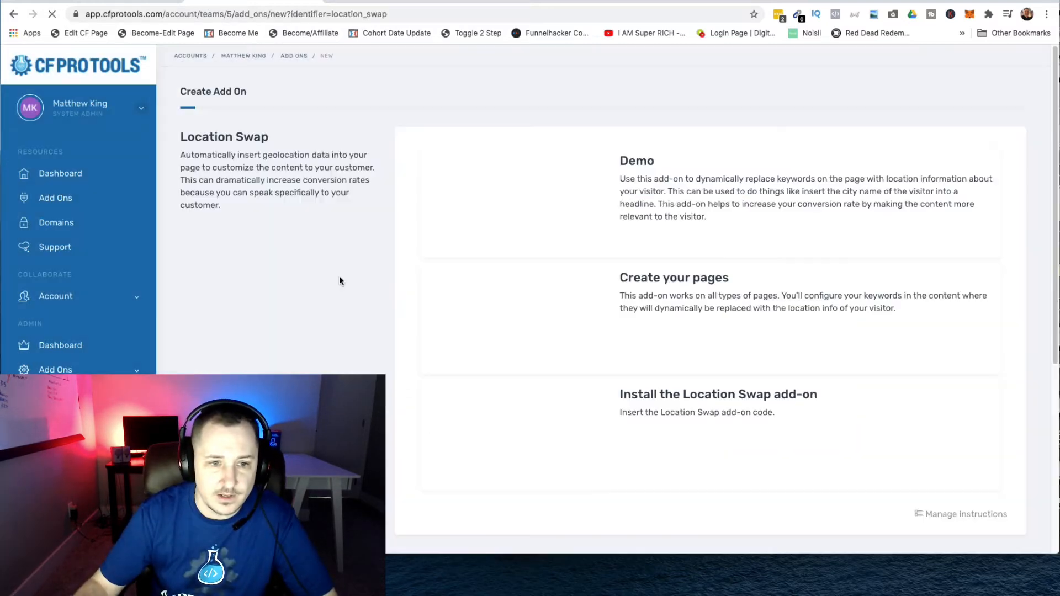
# Name the new add-on "Location Swap (Live)" and create it
pyautogui.scroll(-5, 754, 198)
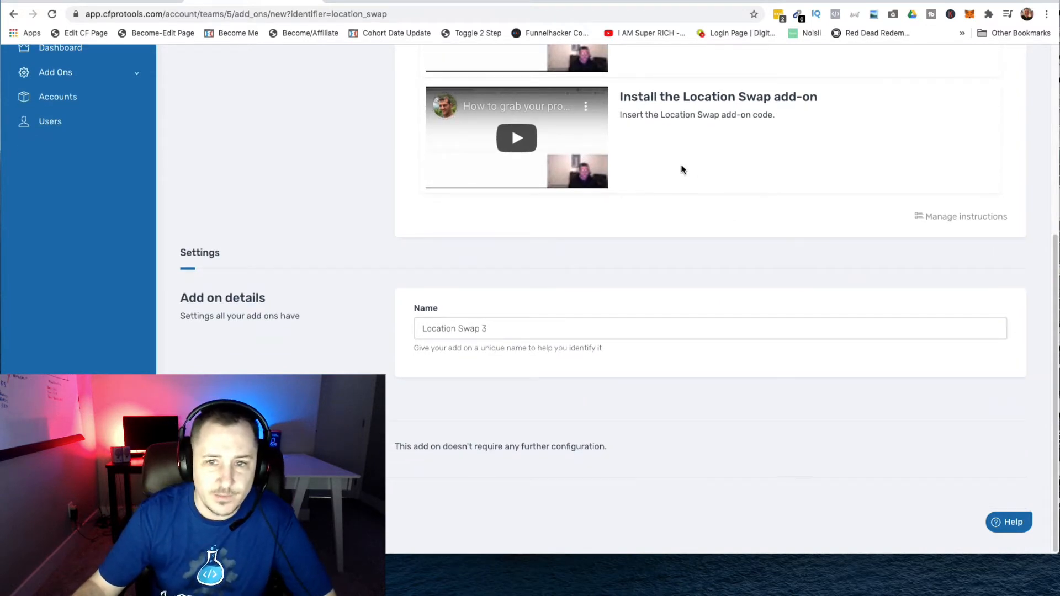
pyautogui.scroll(1, 683, 169)
pyautogui.scroll(-1, 698, 173)
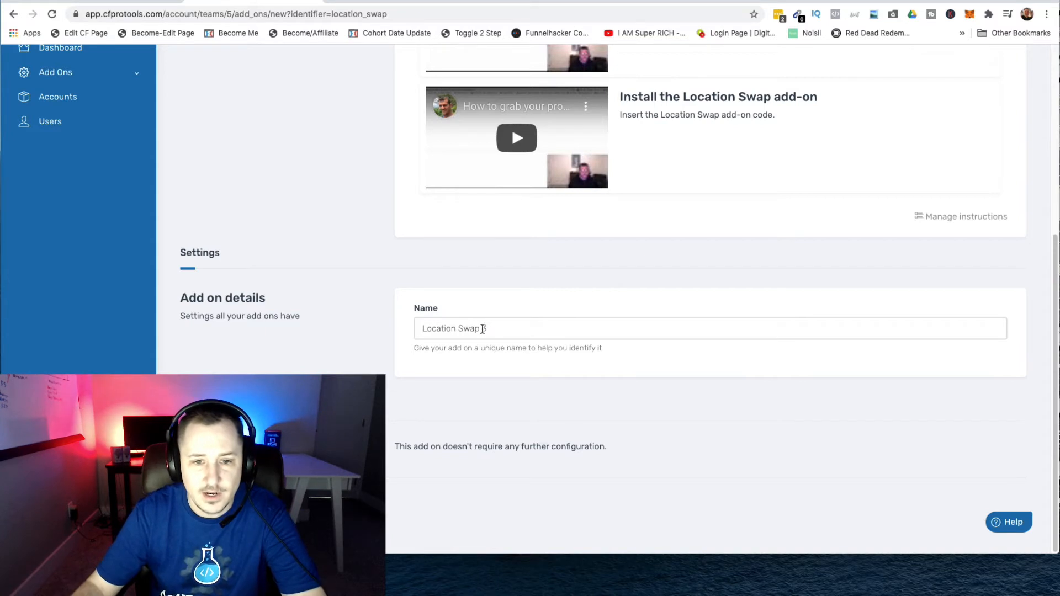
pyautogui.doubleClick(484, 329)
pyautogui.write('(Live')
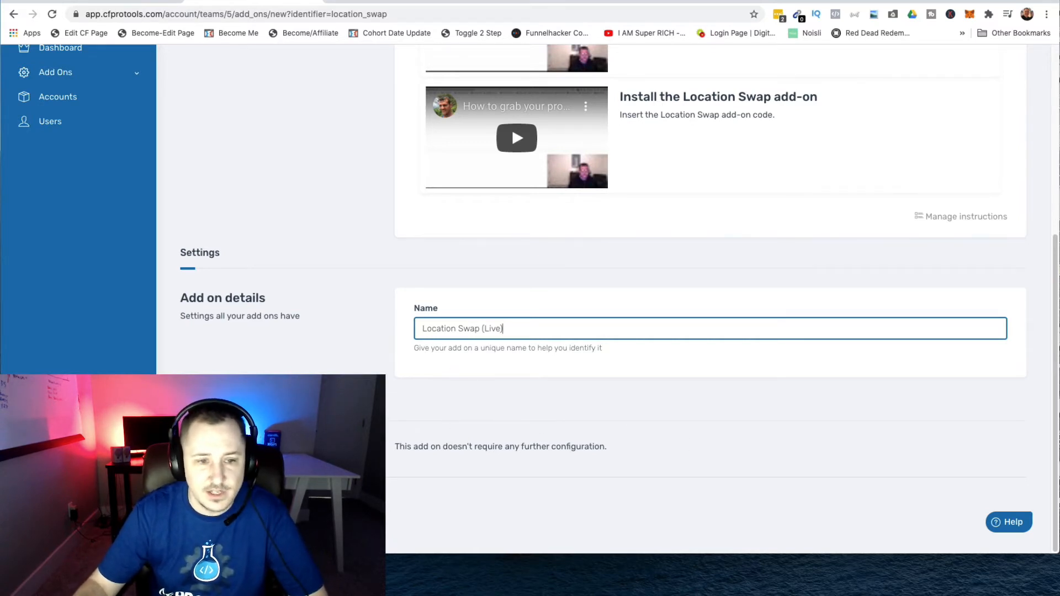
pyautogui.press('Return')
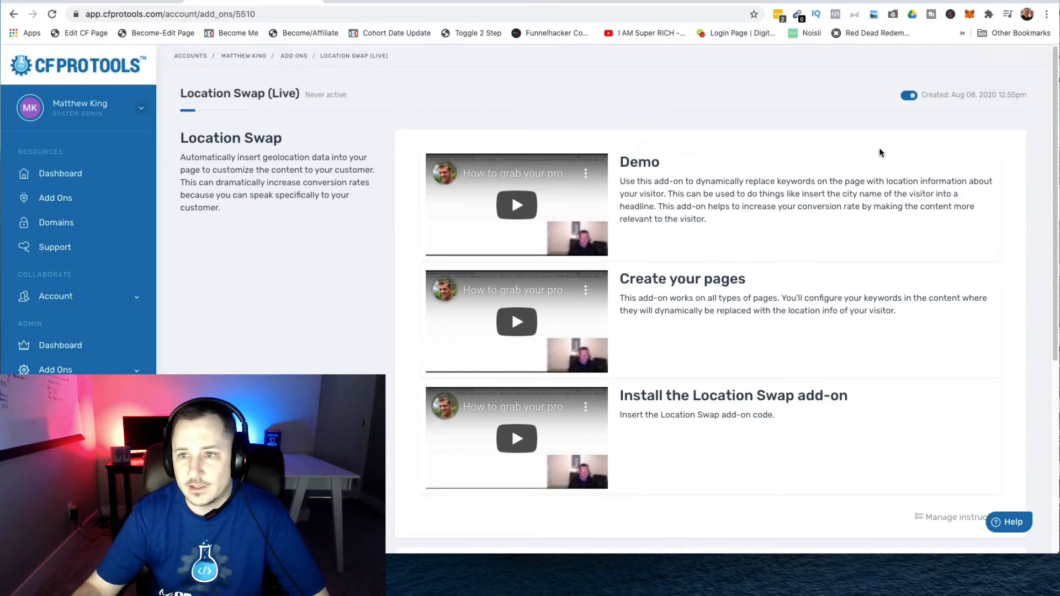
# Copy the Location Swap (Live) add-on's script code and switch to the ClickFunnels page editor
pyautogui.scroll(-5, 658, 263)
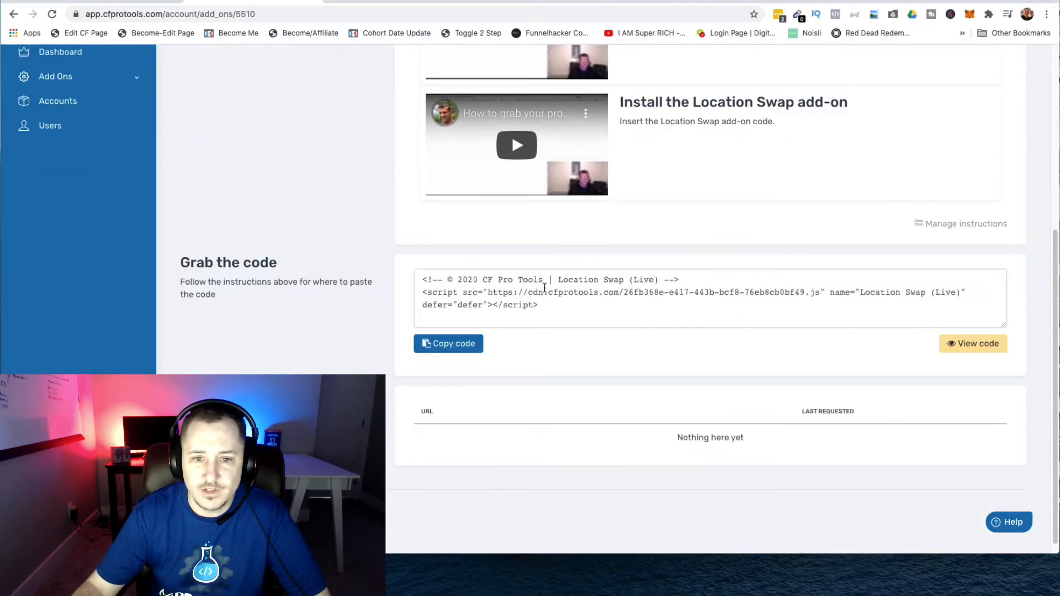
pyautogui.click(447, 347)
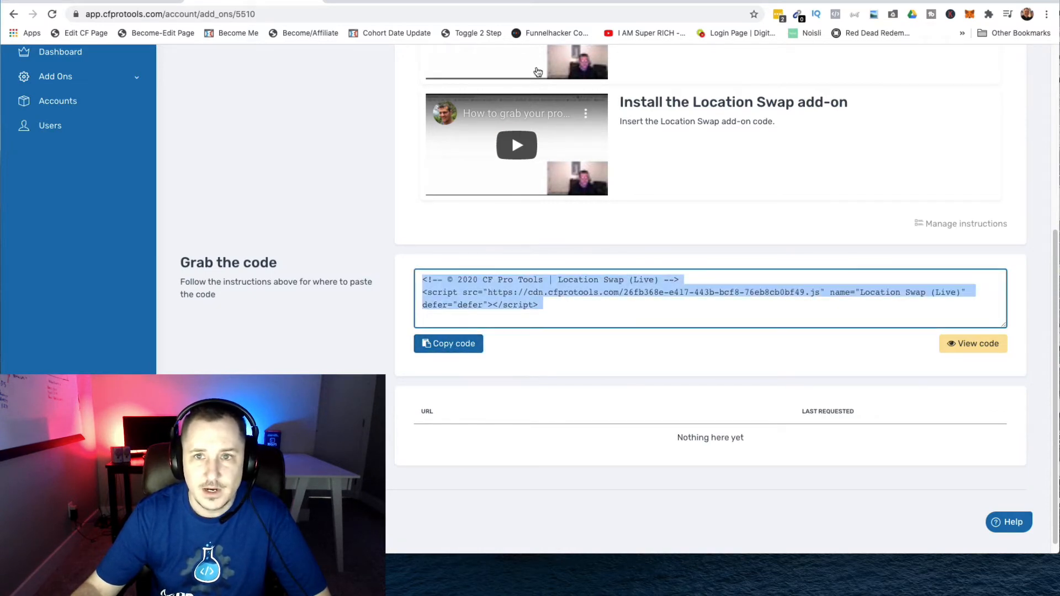
pyautogui.click(799, 4)
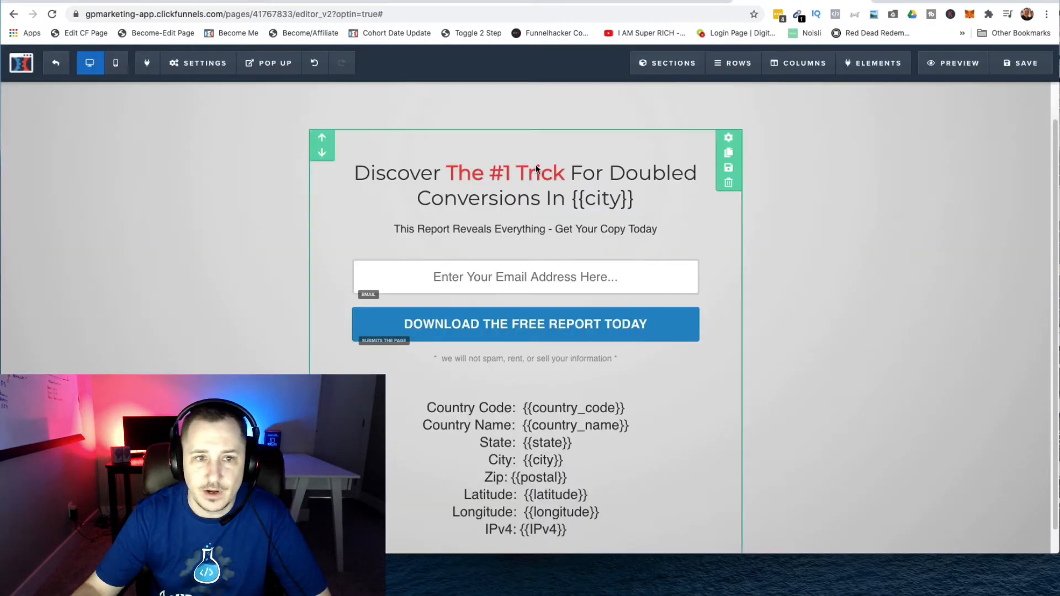
# Remove the existing Location Swap 2 script from the page's header tracking code
pyautogui.moveTo(210, 72)
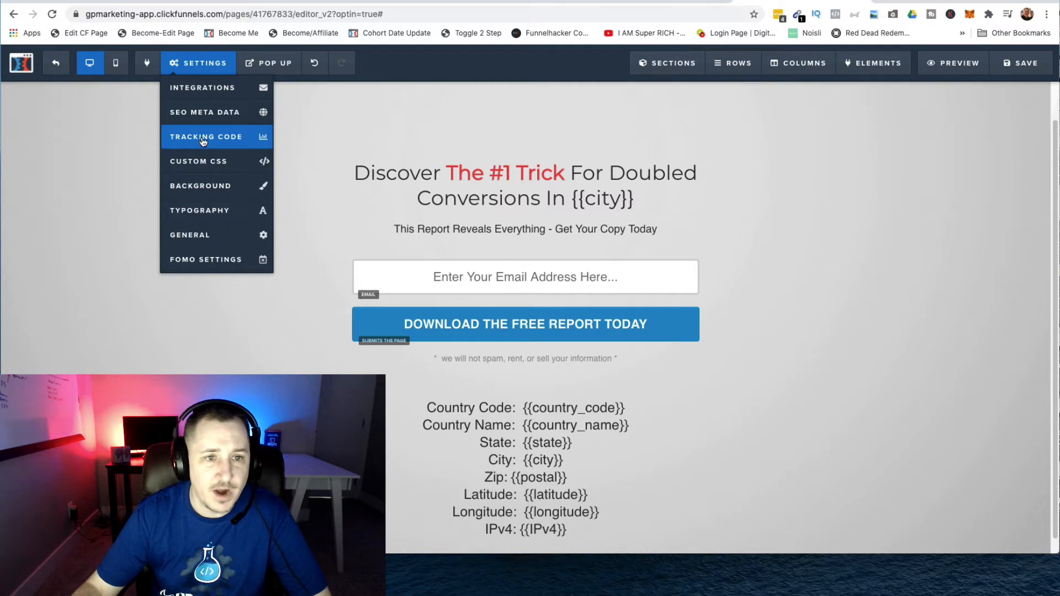
pyautogui.click(236, 138)
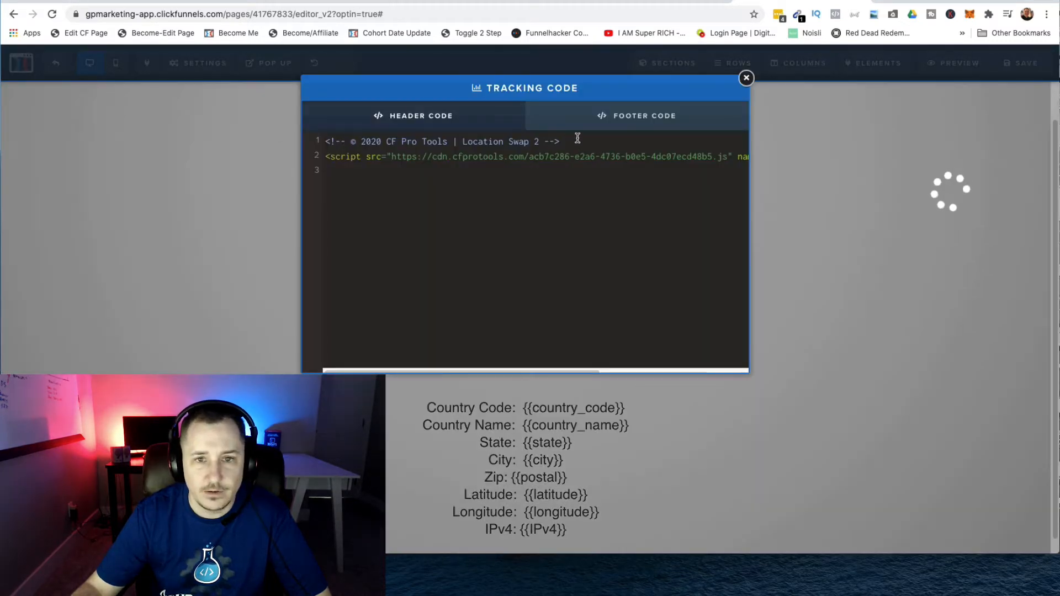
pyautogui.click(638, 121)
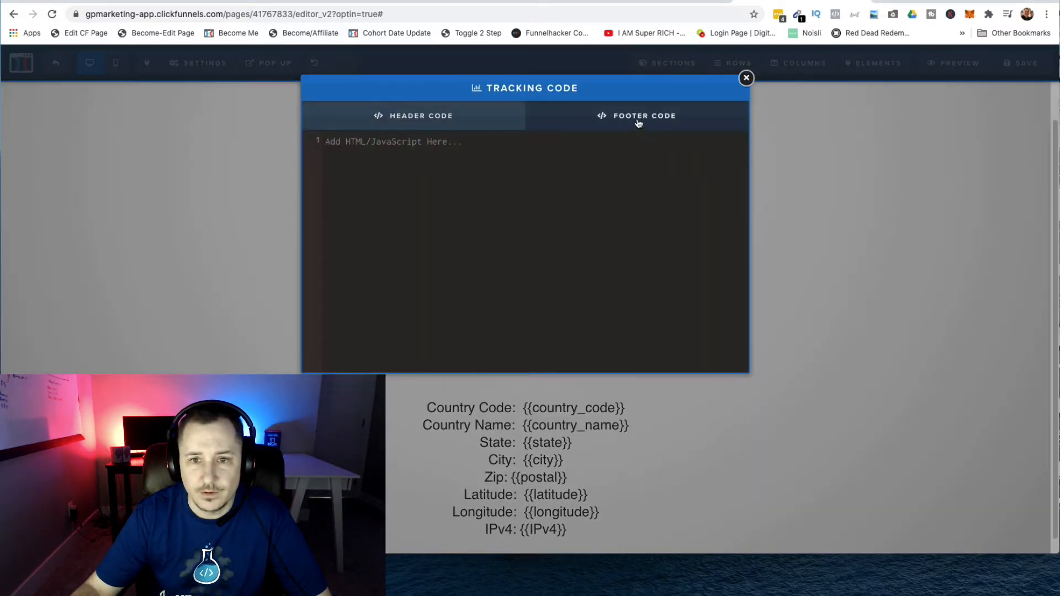
pyautogui.click(436, 116)
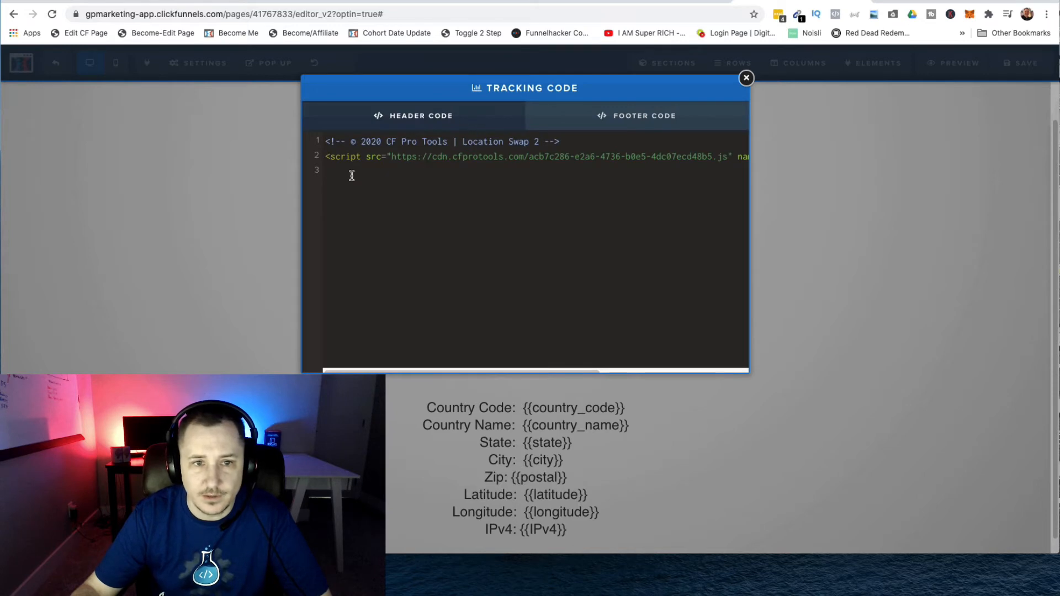
pyautogui.moveTo(327, 142); pyautogui.dragTo(443, 191)
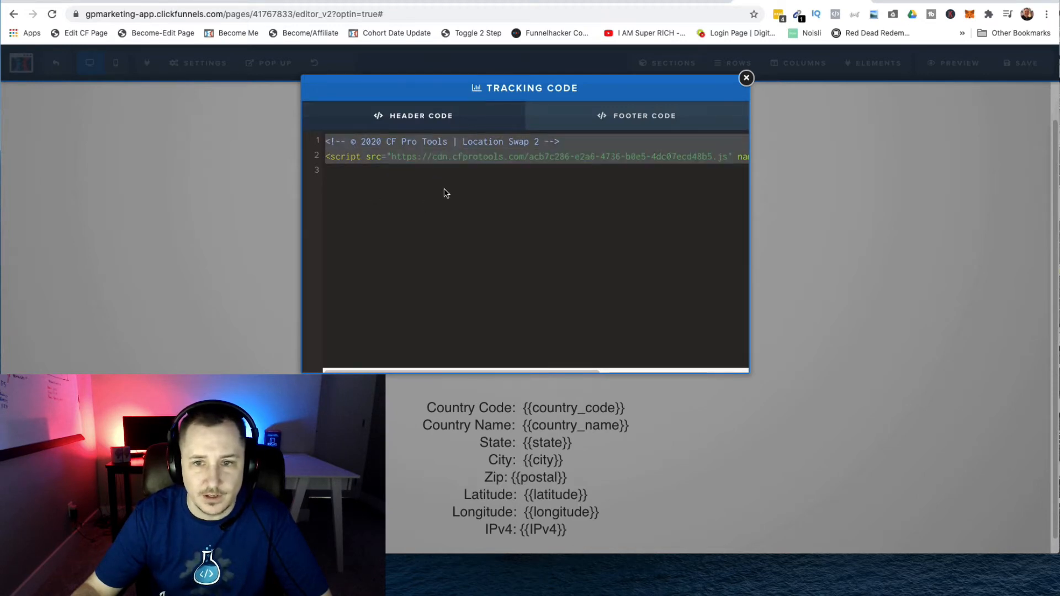
pyautogui.click(544, 230)
pyautogui.press('BackSpace')
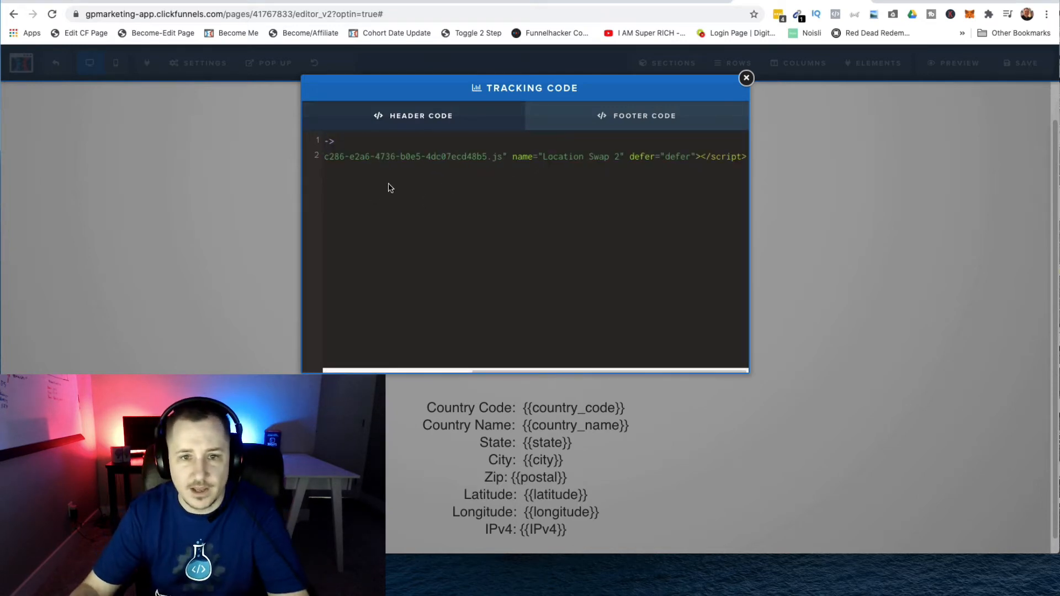
pyautogui.moveTo(372, 152); pyautogui.dragTo(299, 133)
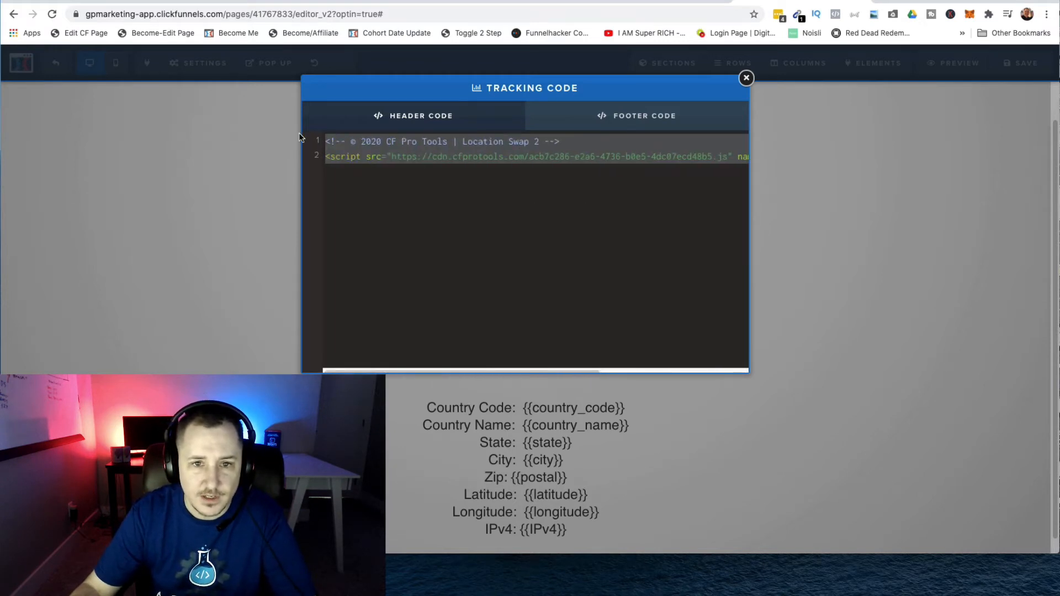
pyautogui.press('super+x')
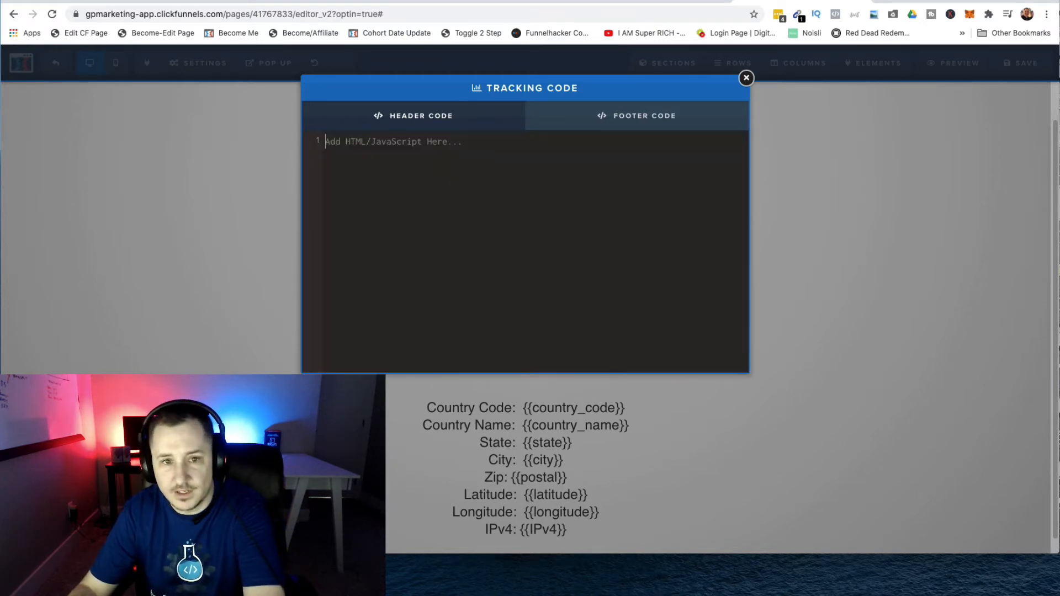
# Paste the Location Swap (Live) script into the page's footer tracking code and save the page
pyautogui.click(671, 120)
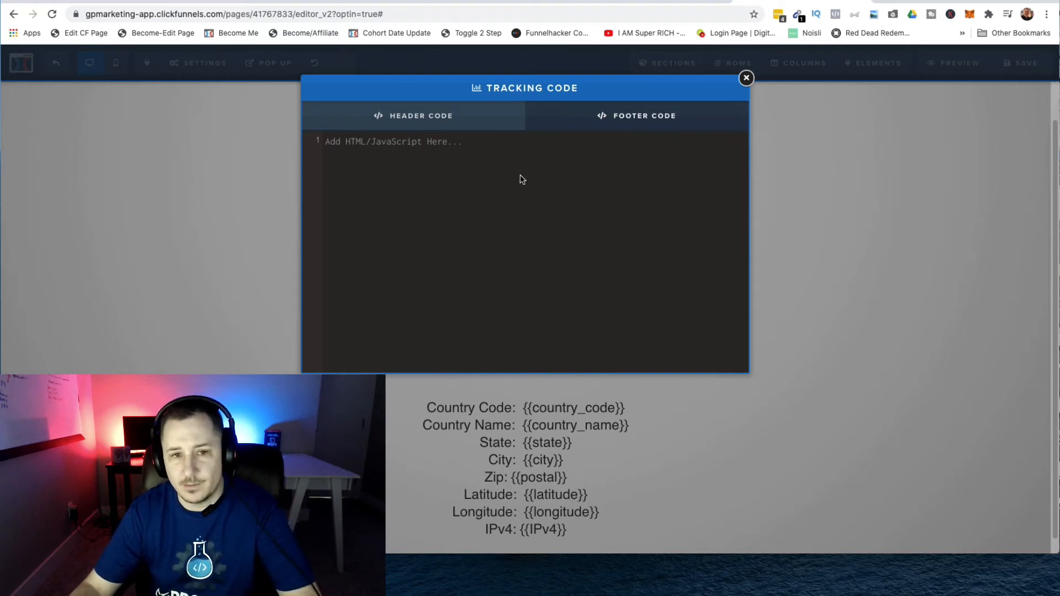
pyautogui.press('super+v')
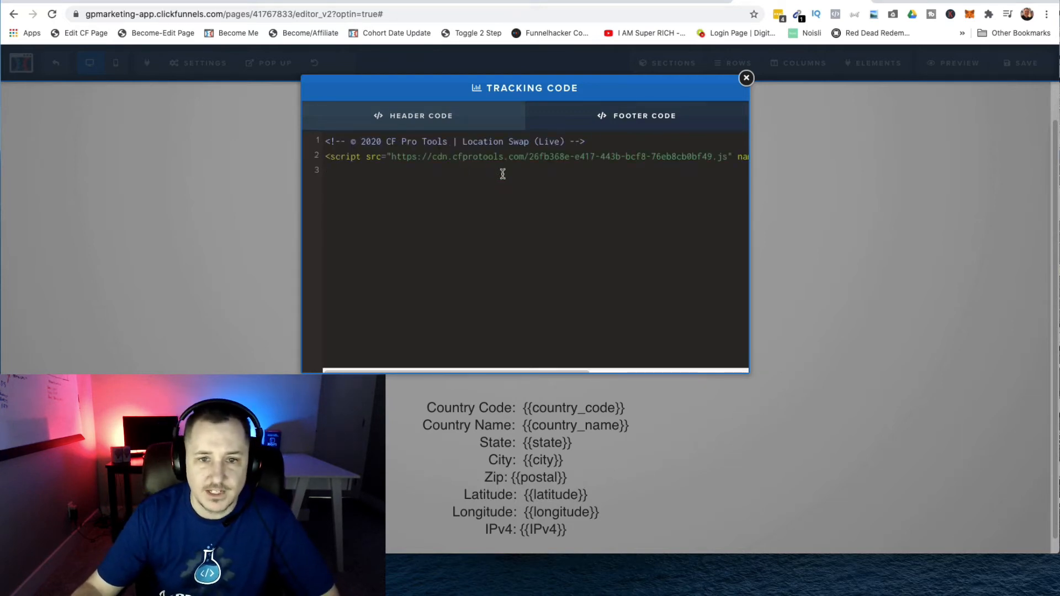
pyautogui.click(746, 78)
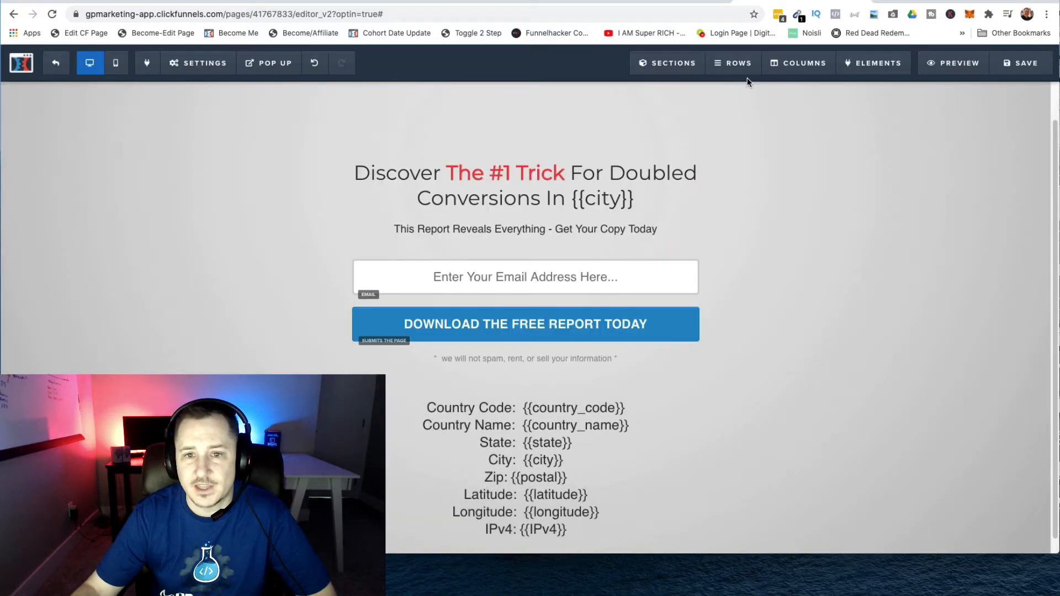
pyautogui.click(1030, 68)
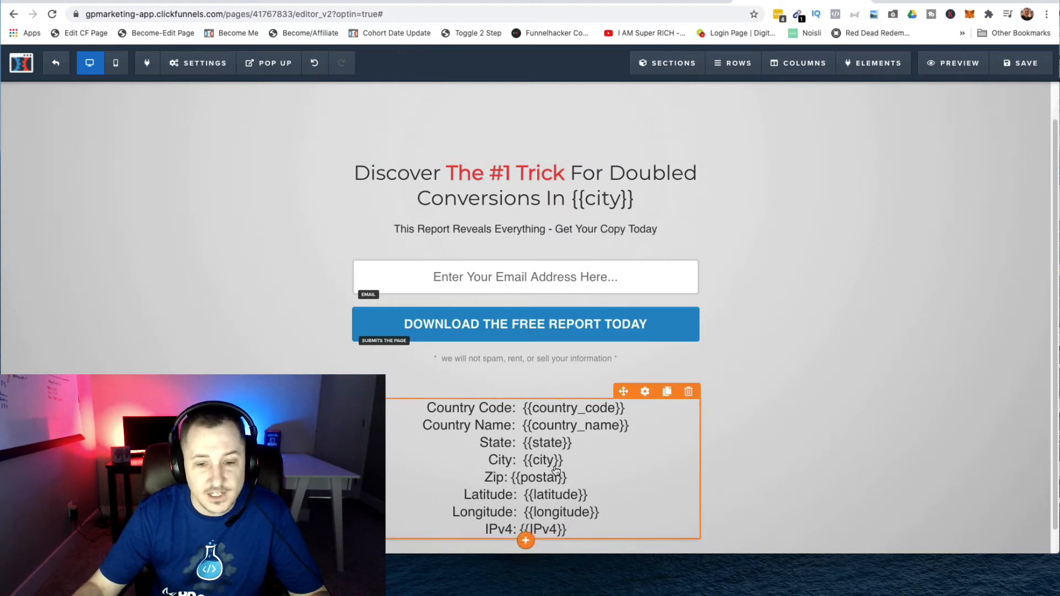
# Change the location placeholder in the page headline to {{state}}
pyautogui.doubleClick(608, 197)
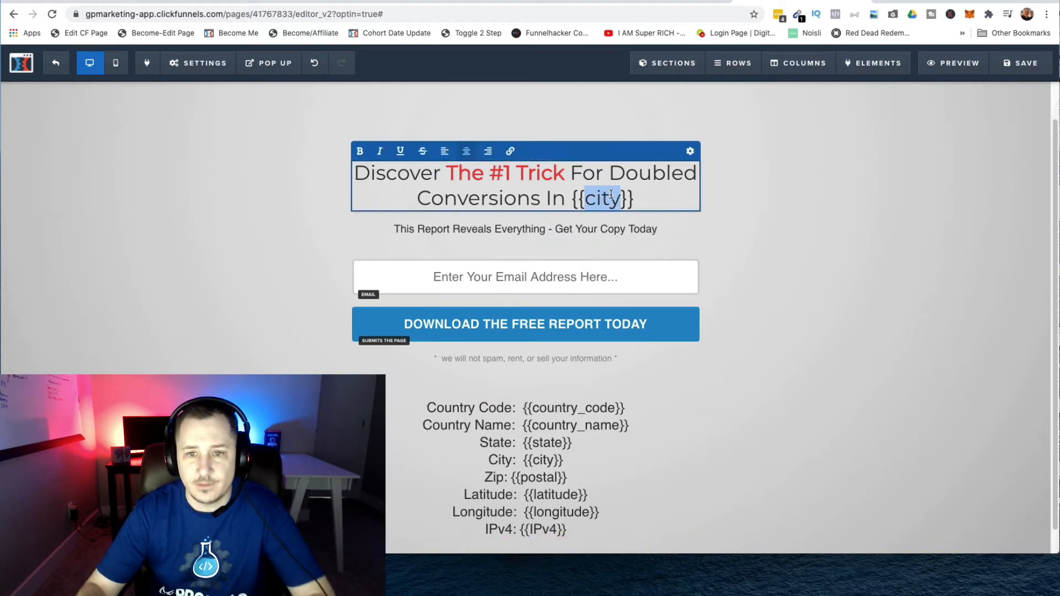
pyautogui.write('state')
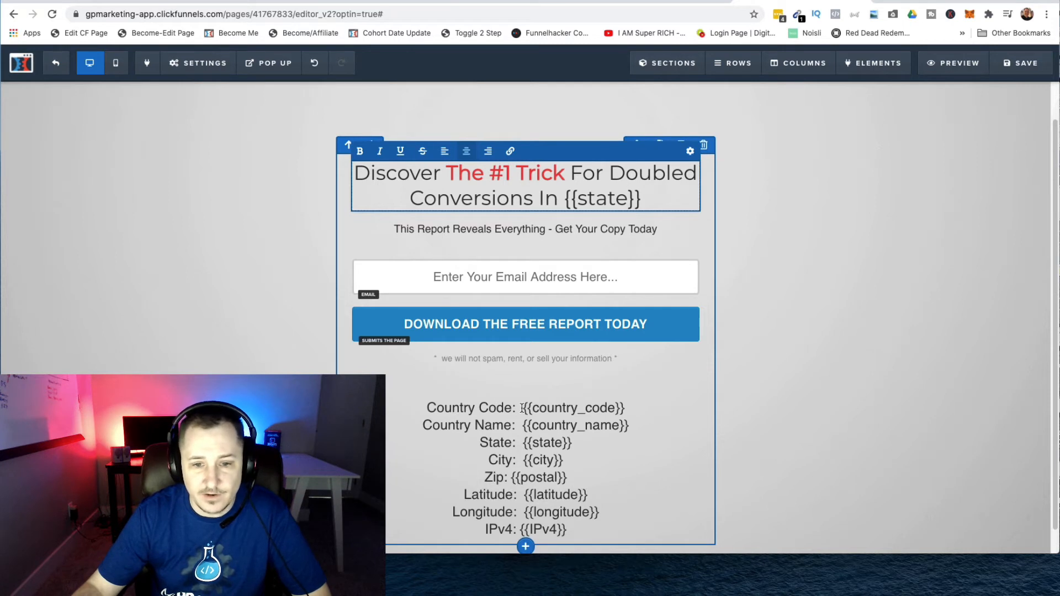
# Apply the title cf-location-swap in the headline element's CSS info and save the page
pyautogui.scroll(-1, 756, 449)
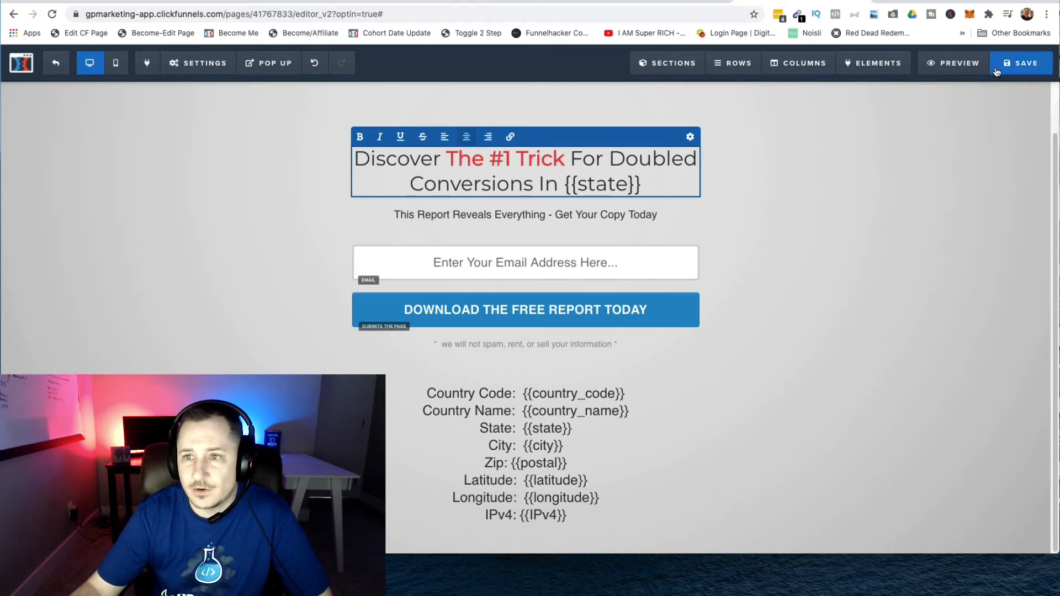
pyautogui.click(892, 271)
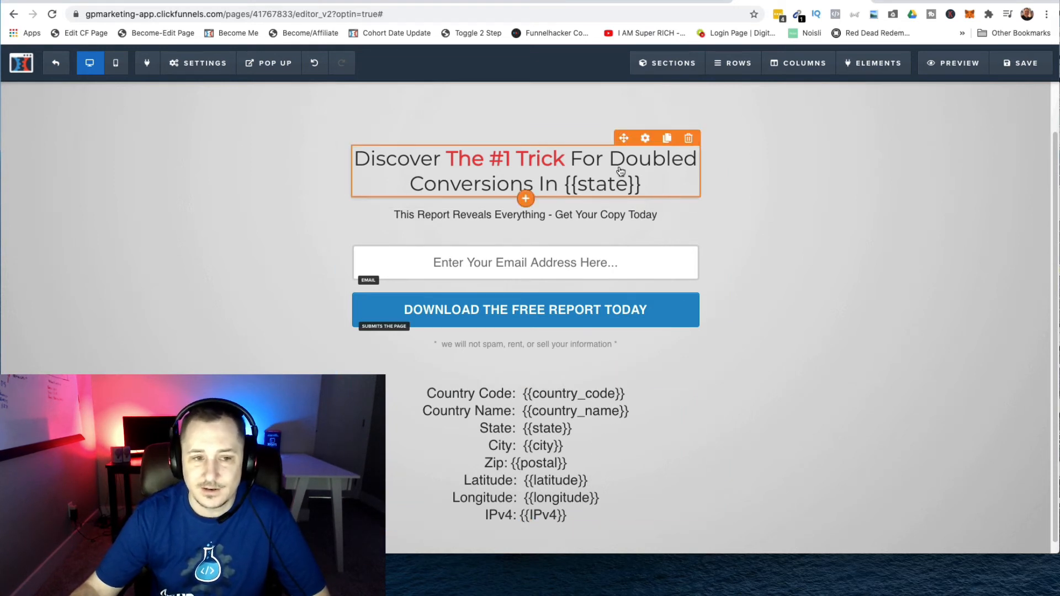
pyautogui.click(646, 139)
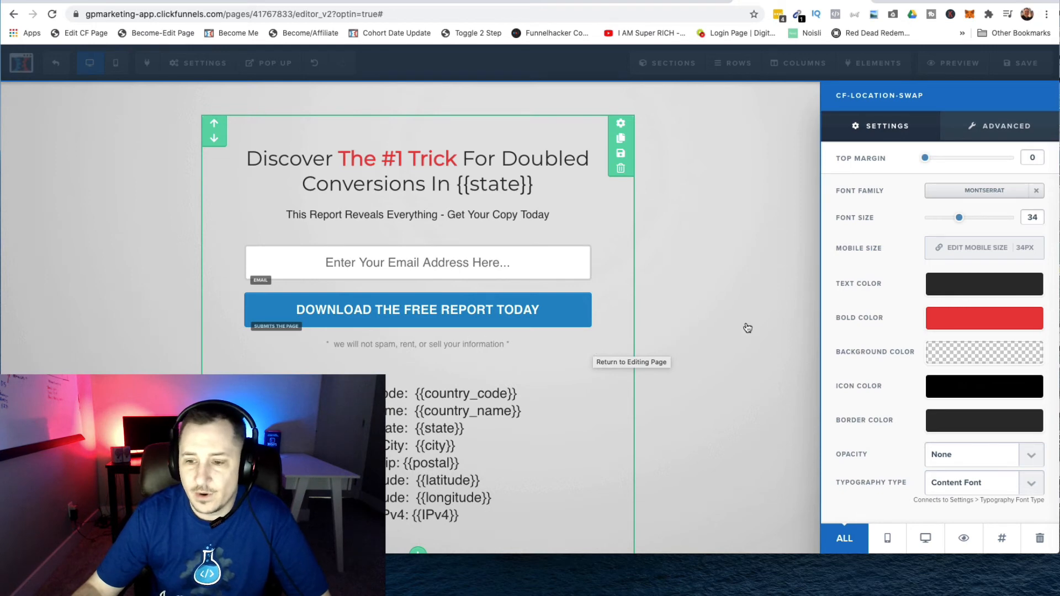
pyautogui.click(1002, 543)
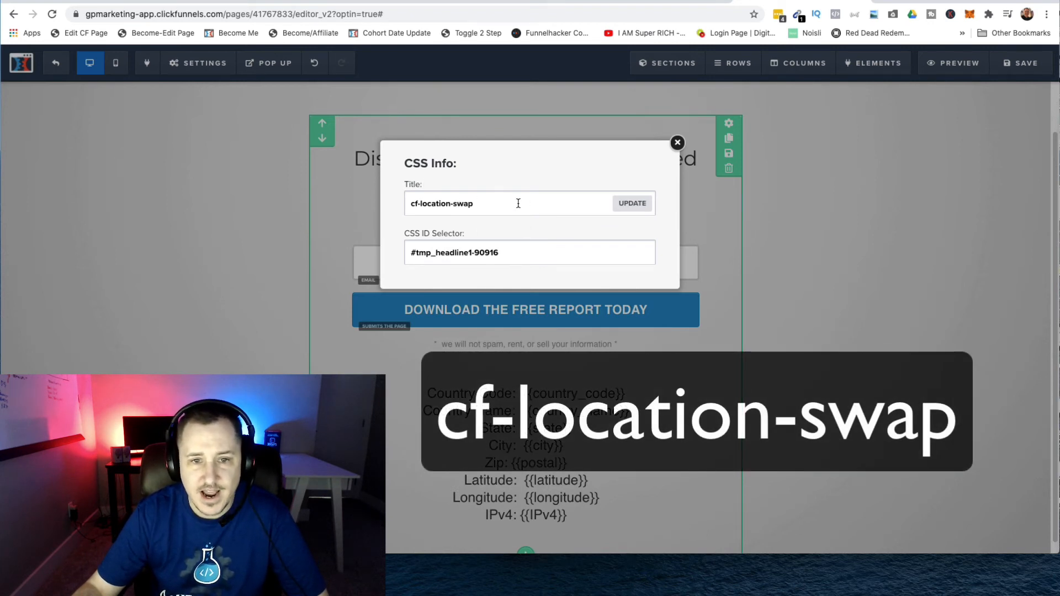
pyautogui.click(632, 205)
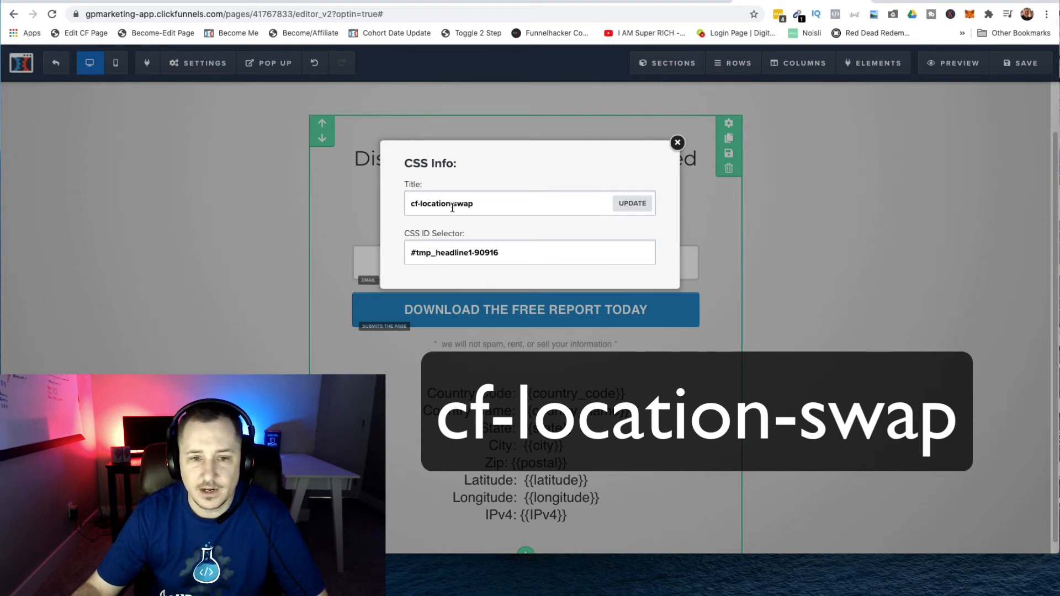
pyautogui.click(625, 204)
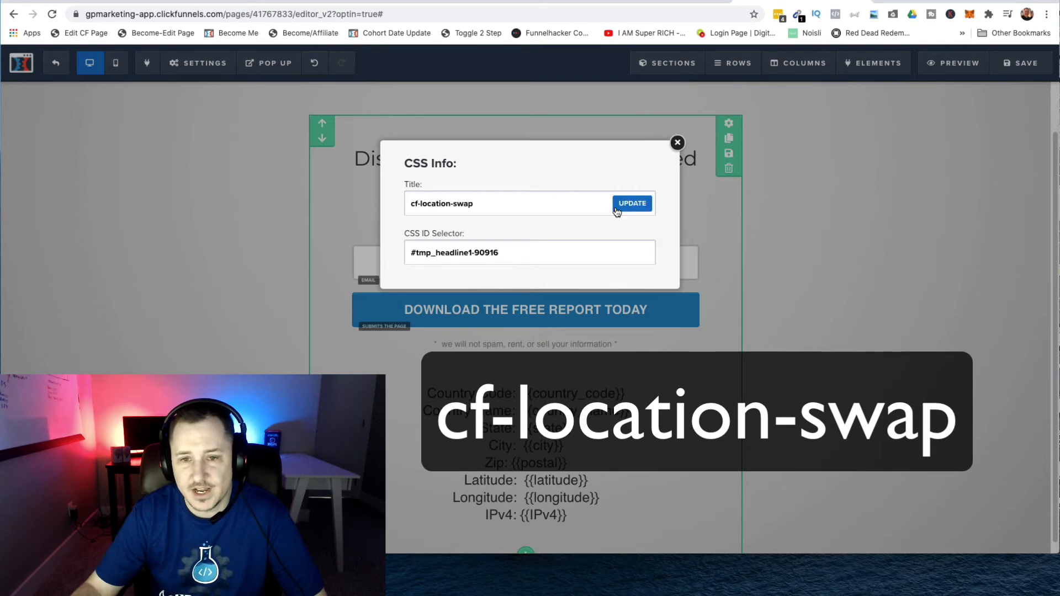
pyautogui.click(718, 185)
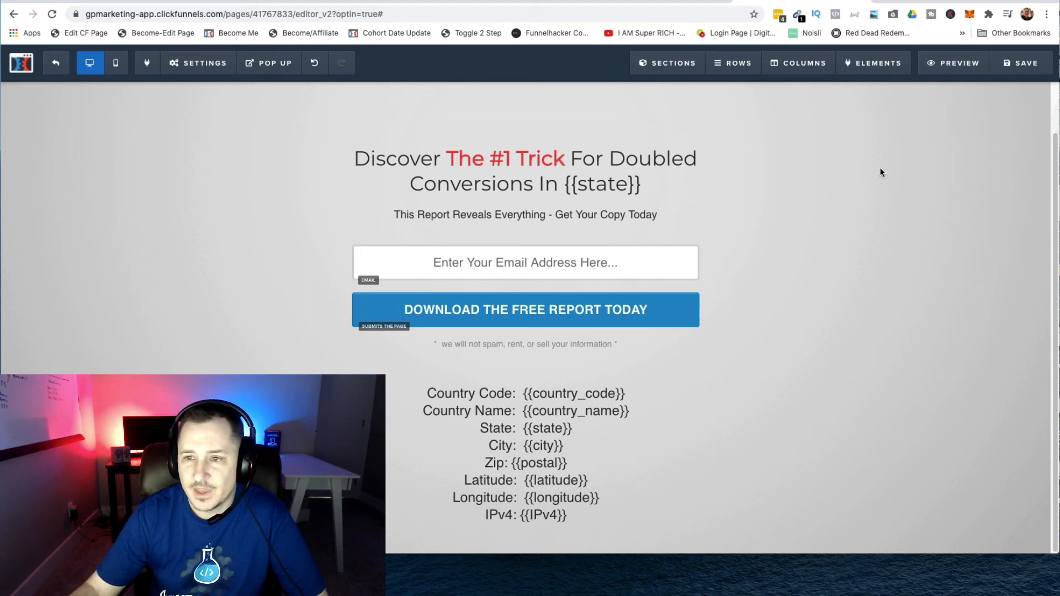
pyautogui.hotkey('ctrl', 's')
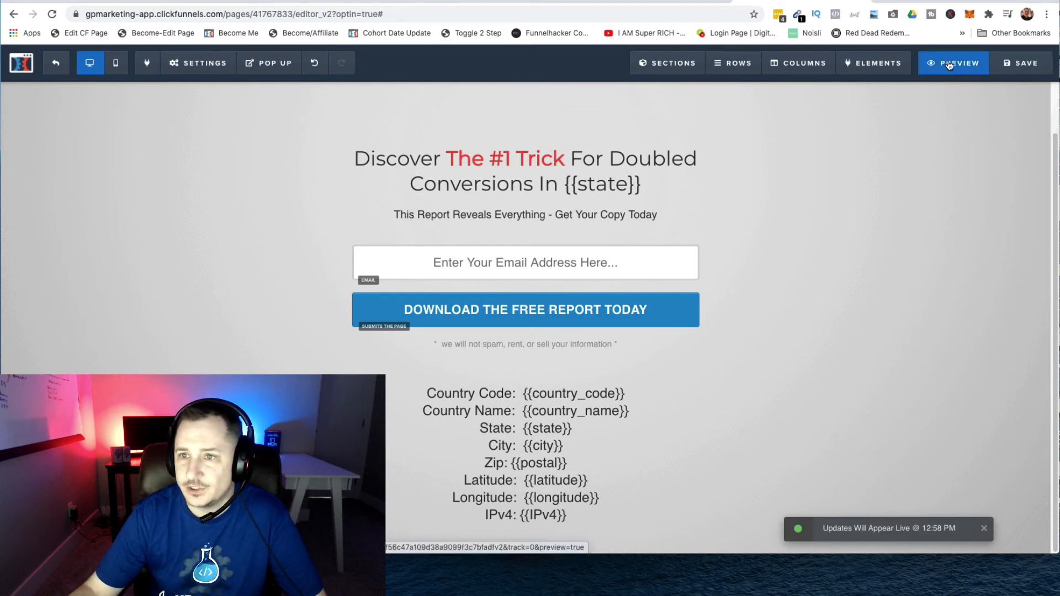
# Preview the opt-in page and check the location placeholders in the headline and list, especially the state and city
pyautogui.click(950, 65)
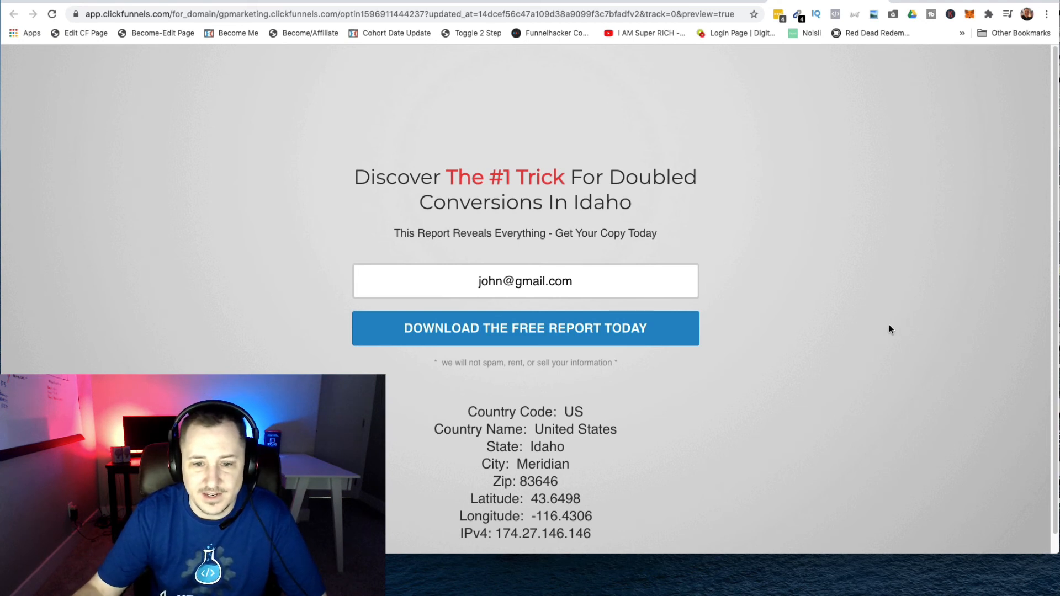
pyautogui.scroll(-1, 890, 326)
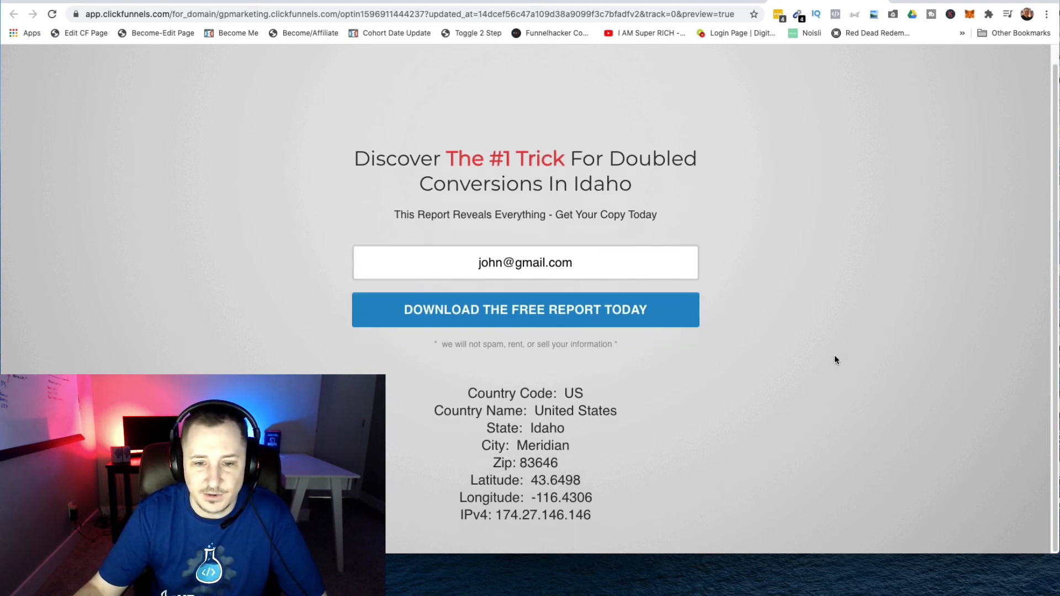
pyautogui.doubleClick(543, 428)
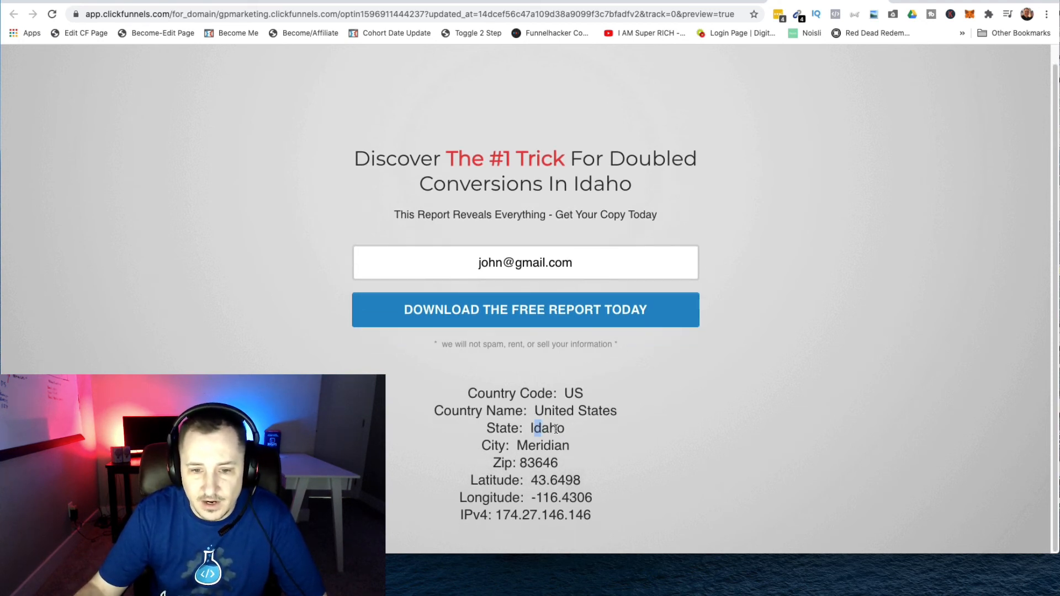
pyautogui.doubleClick(532, 447)
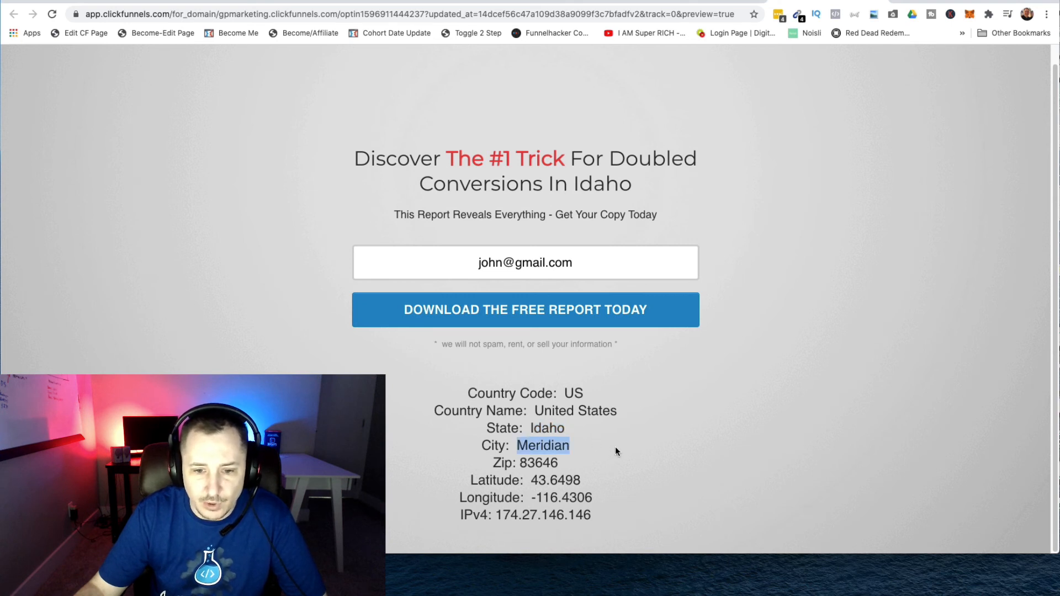